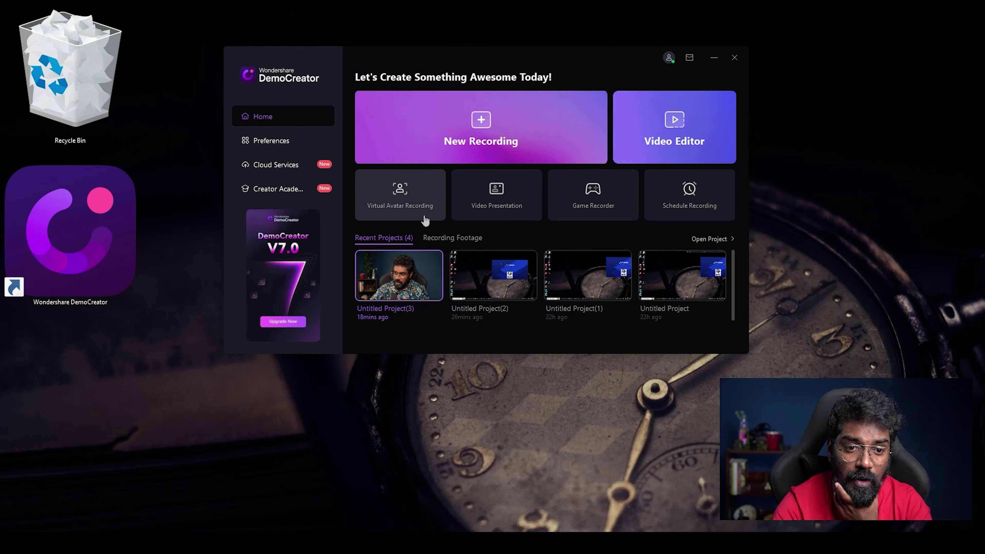
Open the Video Editor and import the video file 2021-11-12_00-57-38 into the media library.
left_click(425, 220)
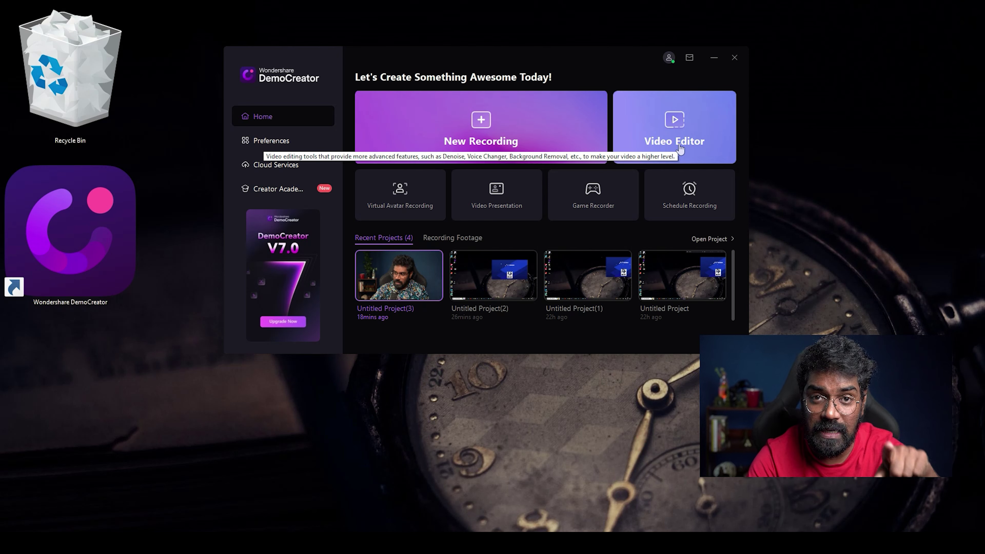
left_click(680, 147)
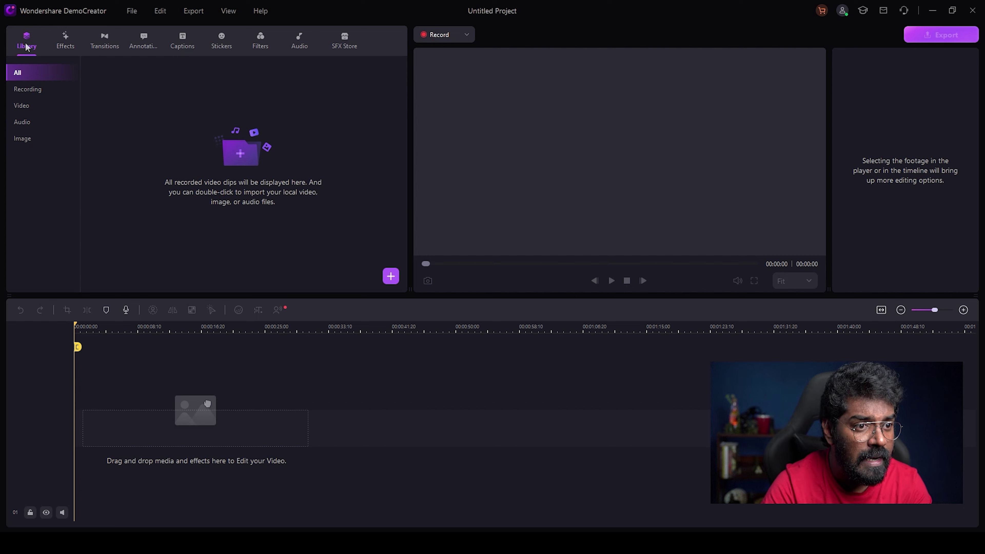
left_click(390, 276)
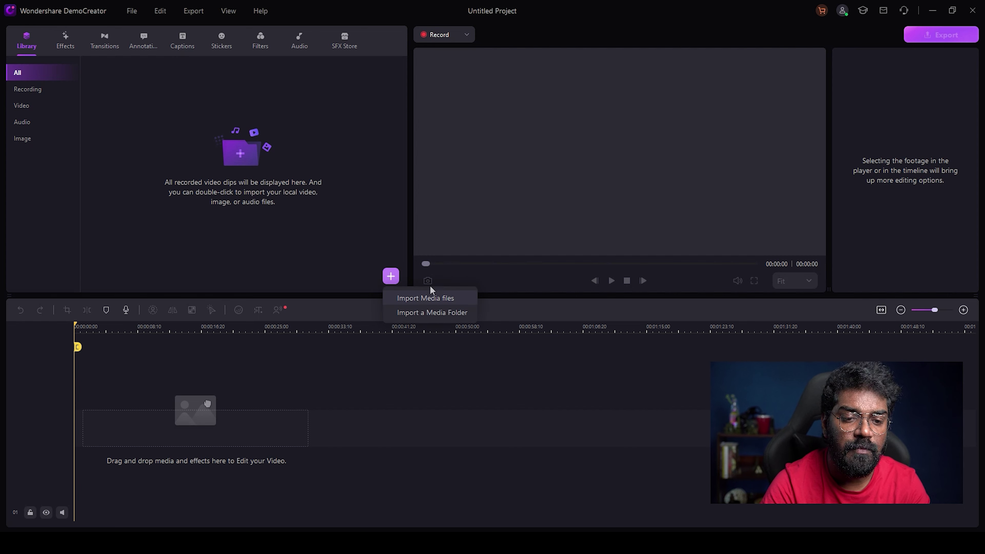
left_click(154, 145)
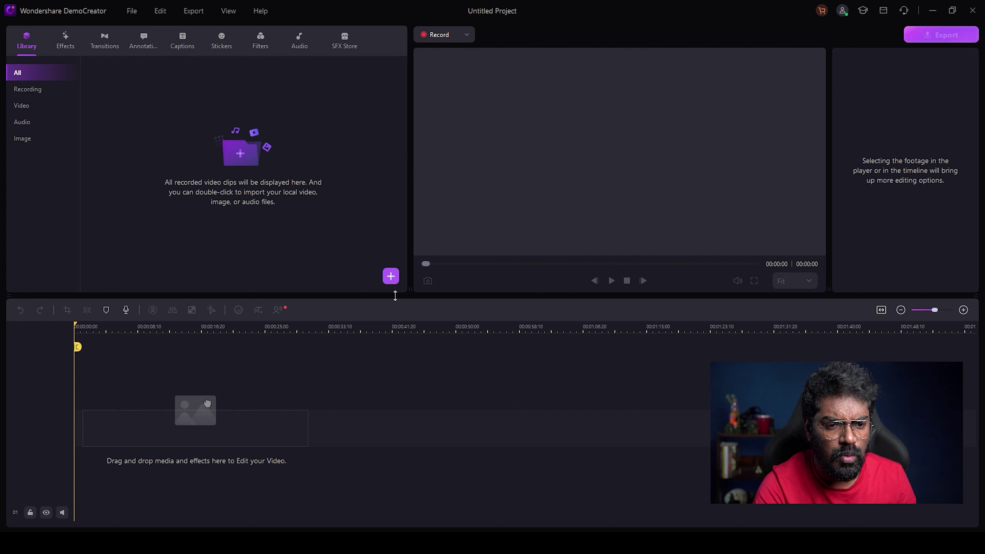
left_click(392, 278)
left_click(440, 296)
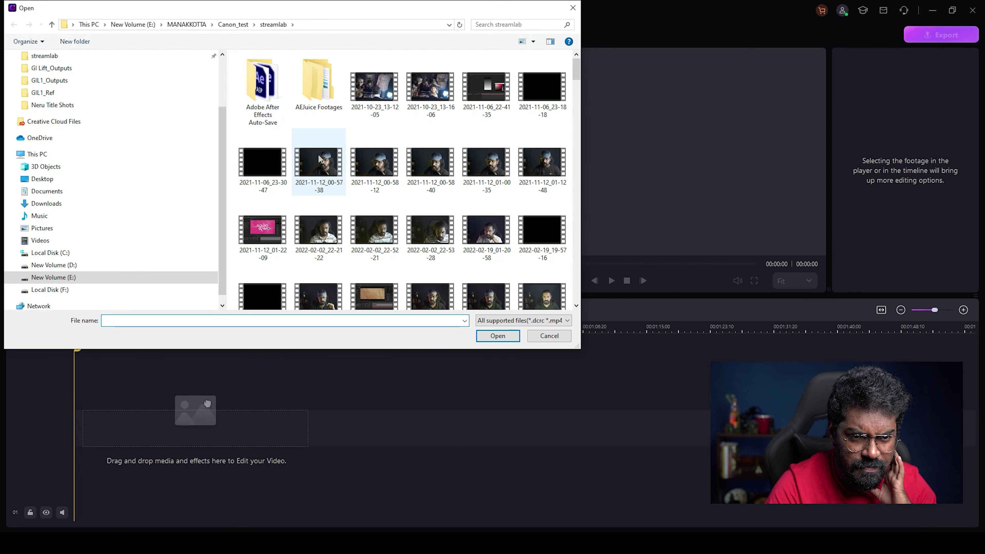
double_click(320, 184)
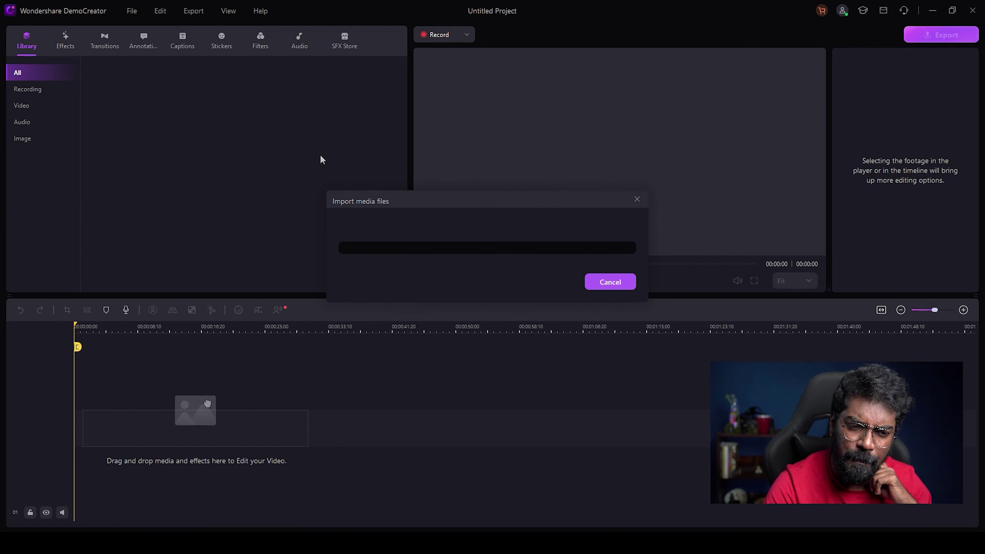
Place the imported video at the start of the timeline and change the project settings to 3840x2160 30.00fps.
left_click_drag(118, 89, 67, 443)
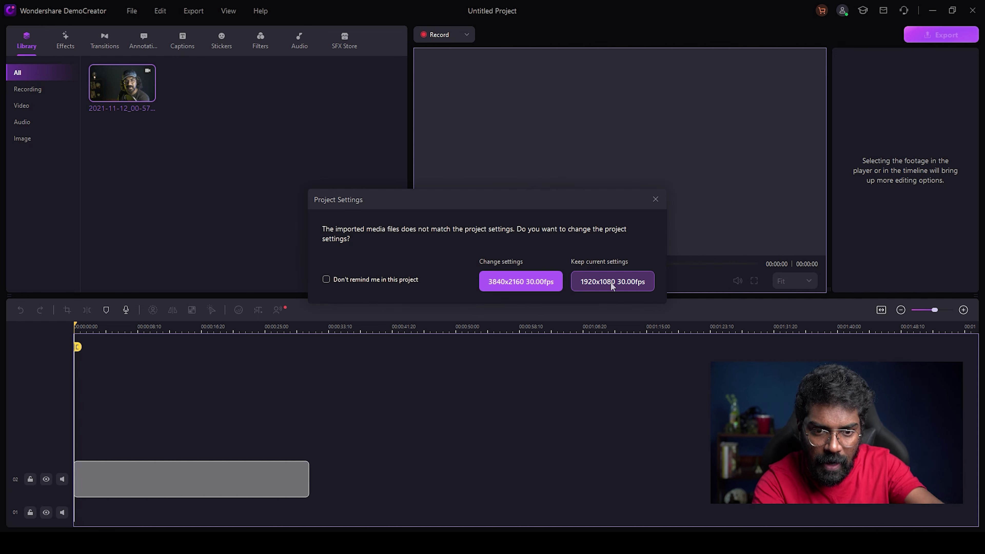
left_click(530, 282)
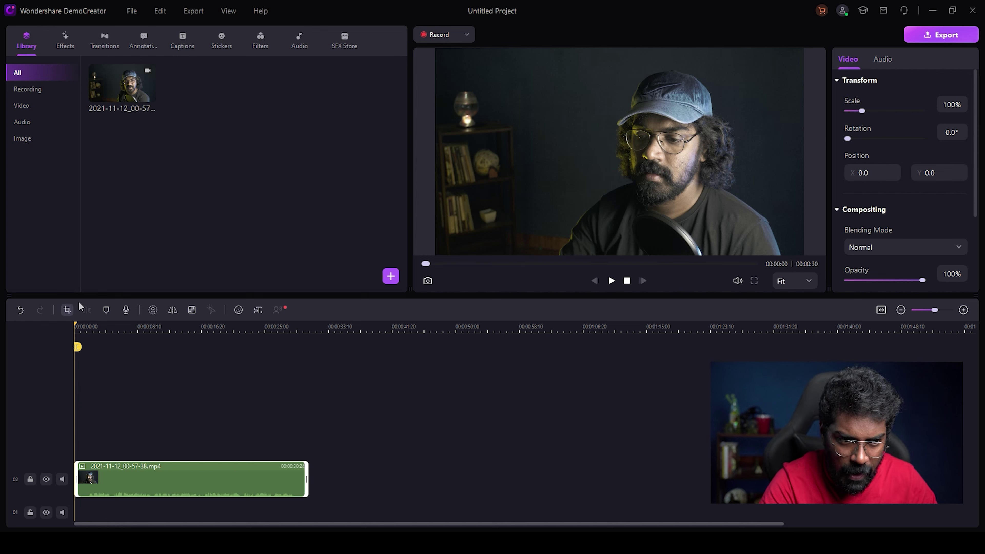
Preview the clip by scrubbing to about 6 and 11 seconds and playing it for a few seconds.
left_click(124, 328)
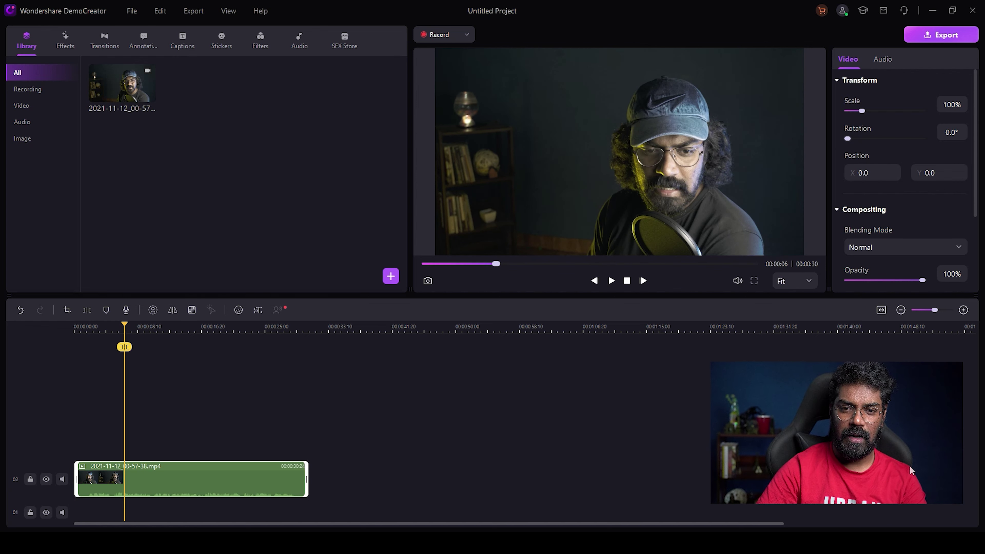
left_click_drag(76, 325, 162, 319)
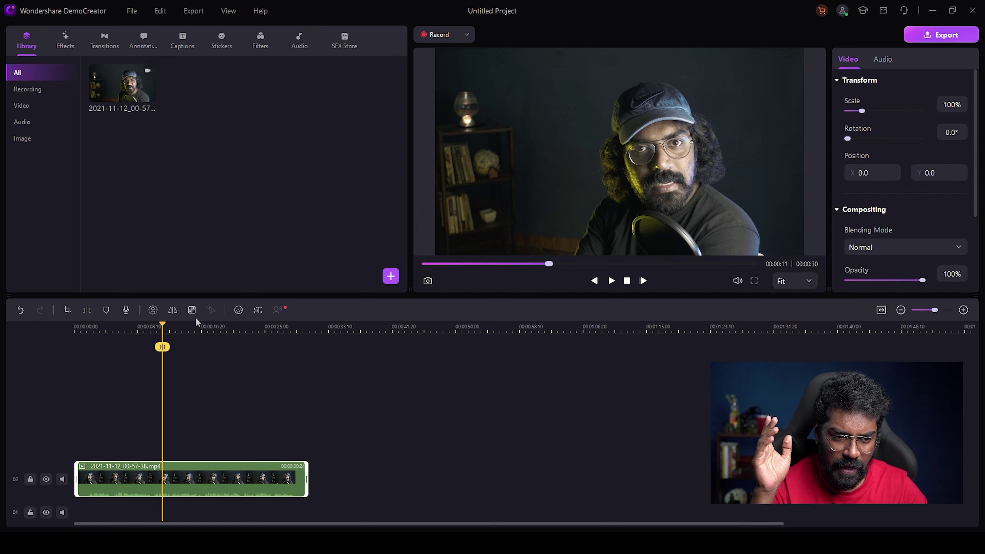
key("space")
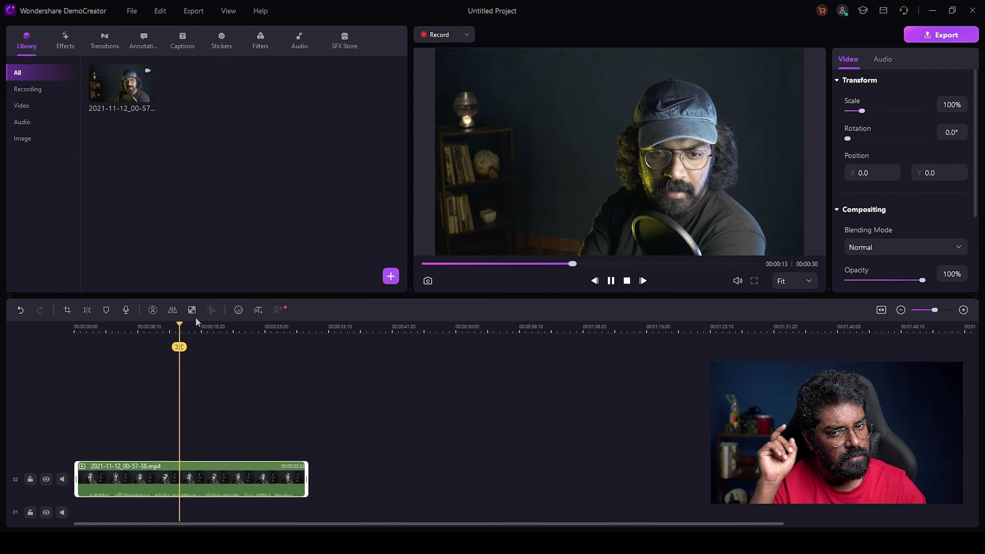
key("space")
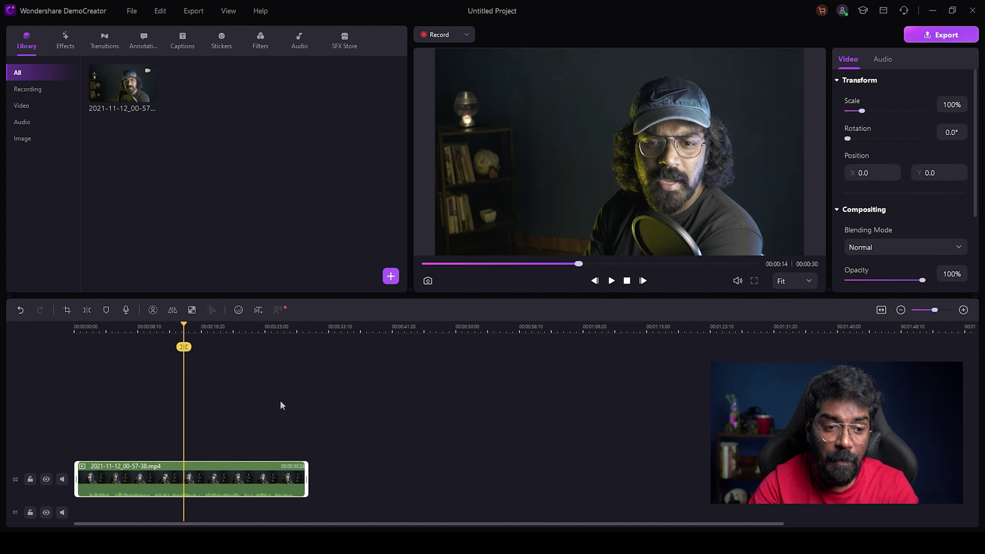
Split the clip at about 14 seconds and again at about 20 seconds.
key("ctrl+z")
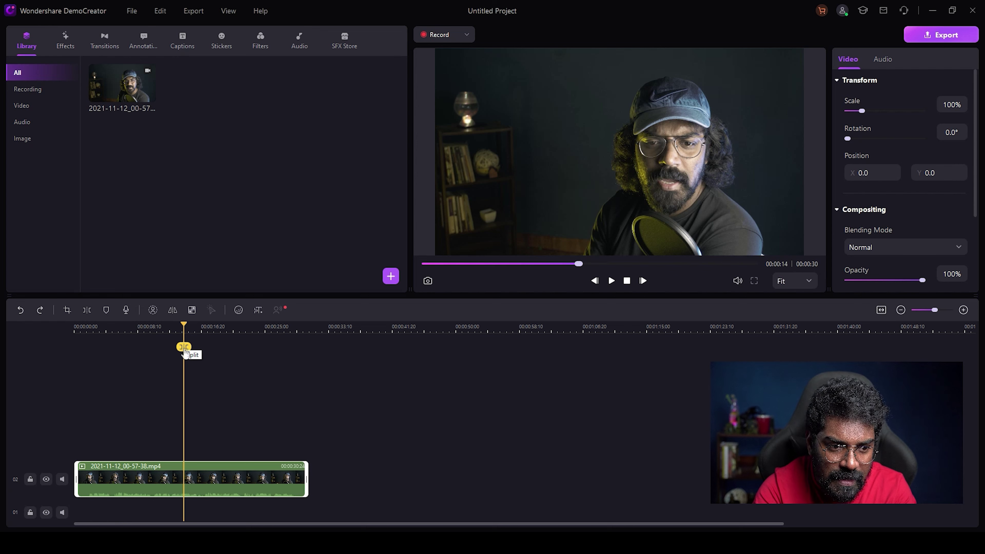
left_click(184, 346)
left_click_drag(186, 333, 233, 333)
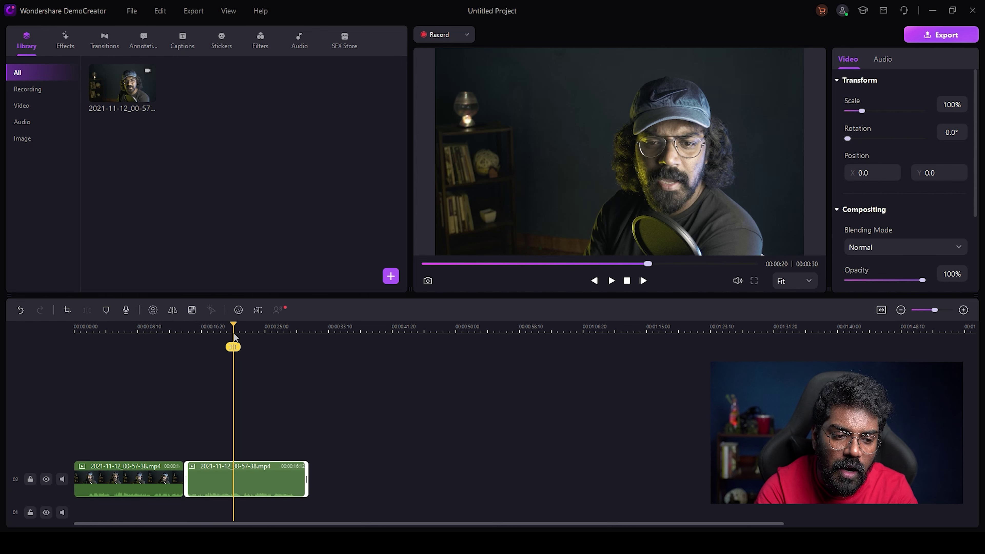
left_click(233, 347)
Split the first clip at about 3 seconds, and delete its opening part and the middle segment between the 14 and 20 second cuts.
left_click(98, 426)
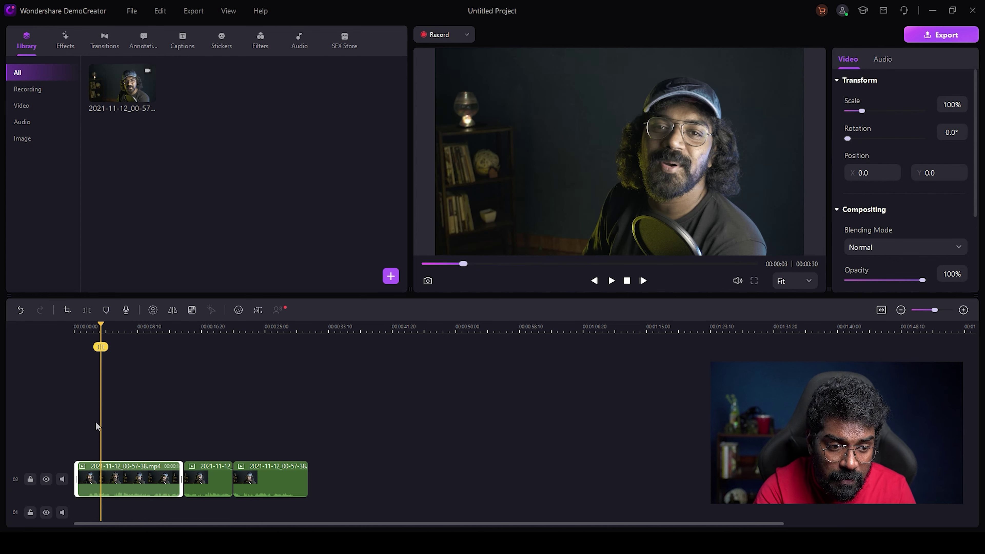
left_click(100, 347)
left_click(88, 481)
key("Delete")
left_click_drag(100, 435, 154, 434)
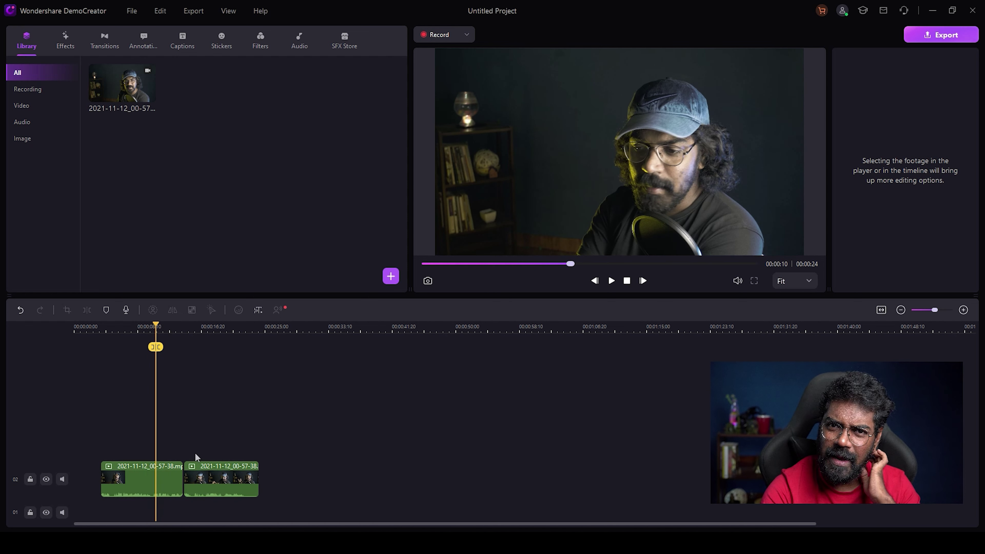
Try the advanced Blur background effect above the end of the first clip, check it around 11 seconds, and remove it.
left_click(66, 42)
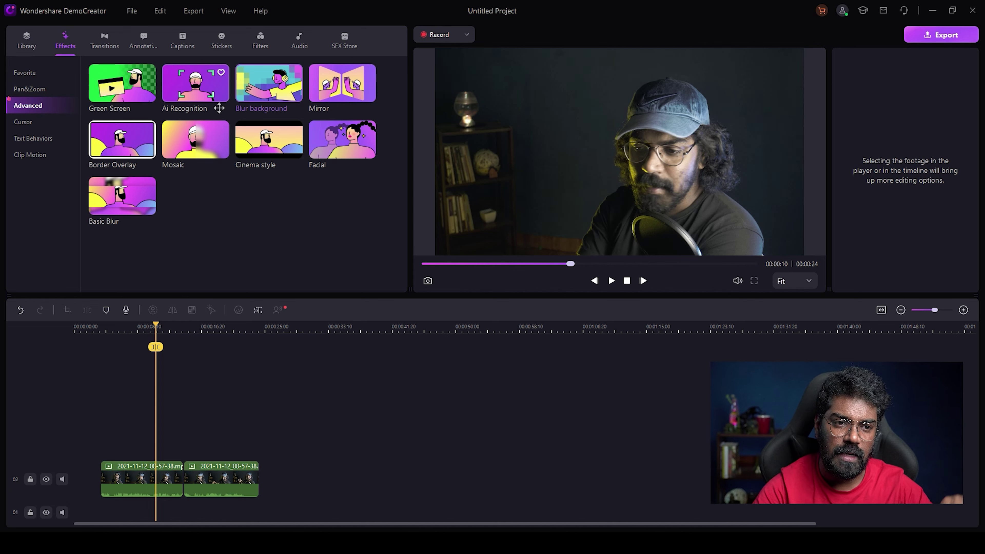
left_click_drag(268, 84, 156, 442)
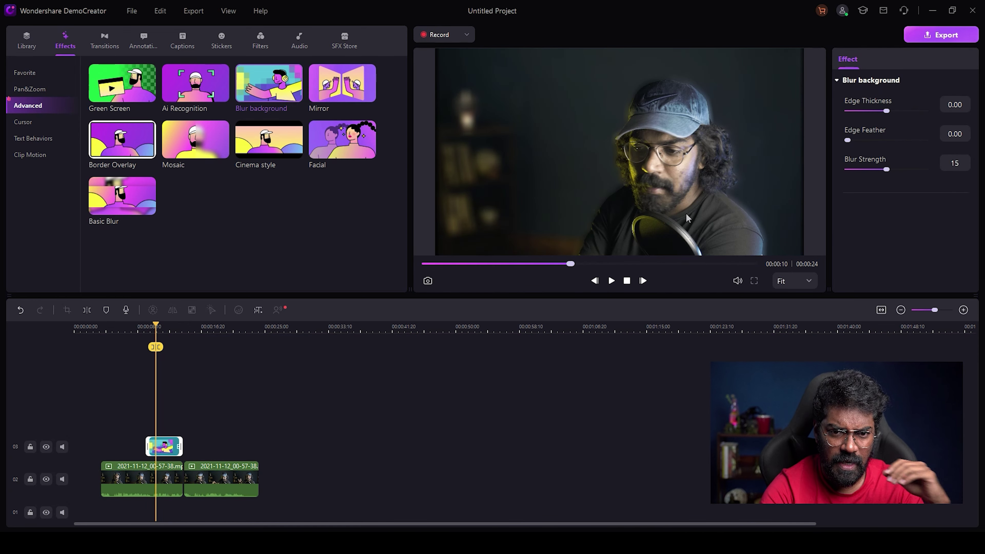
left_click_drag(156, 329, 164, 332)
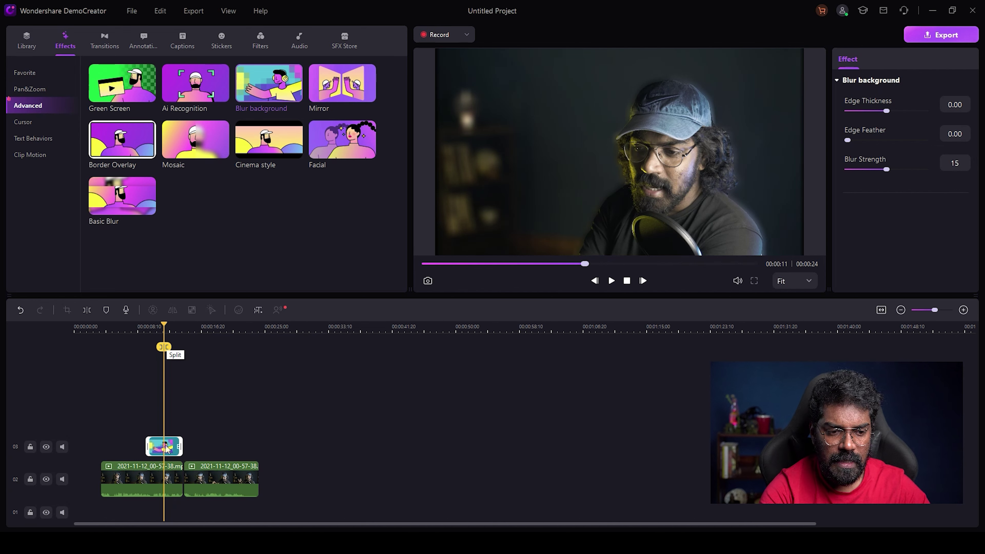
key("Delete")
Try the Ai Recognition effect on the first clip to cut out its background, and undo it.
left_click_drag(195, 83, 154, 443)
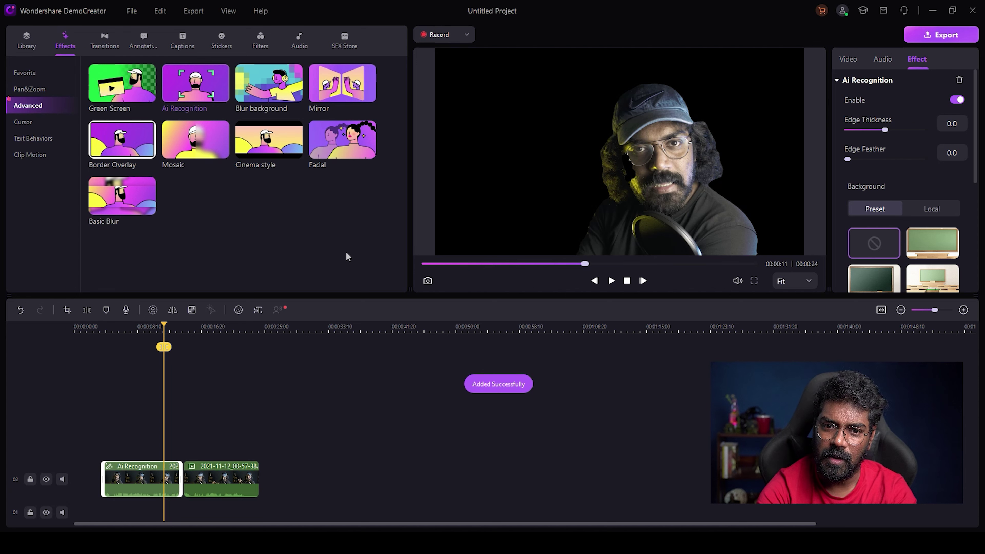
mouse_move(163, 335)
left_mouse_down()
mouse_move(152, 330)
mouse_move(162, 331)
left_mouse_up()
key("ctrl+z")
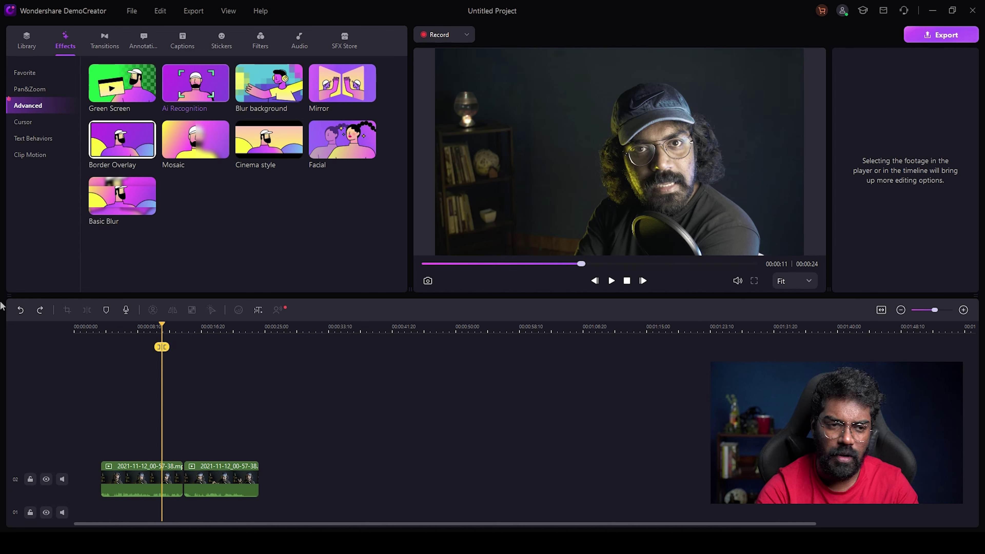
key("ctrl+z")
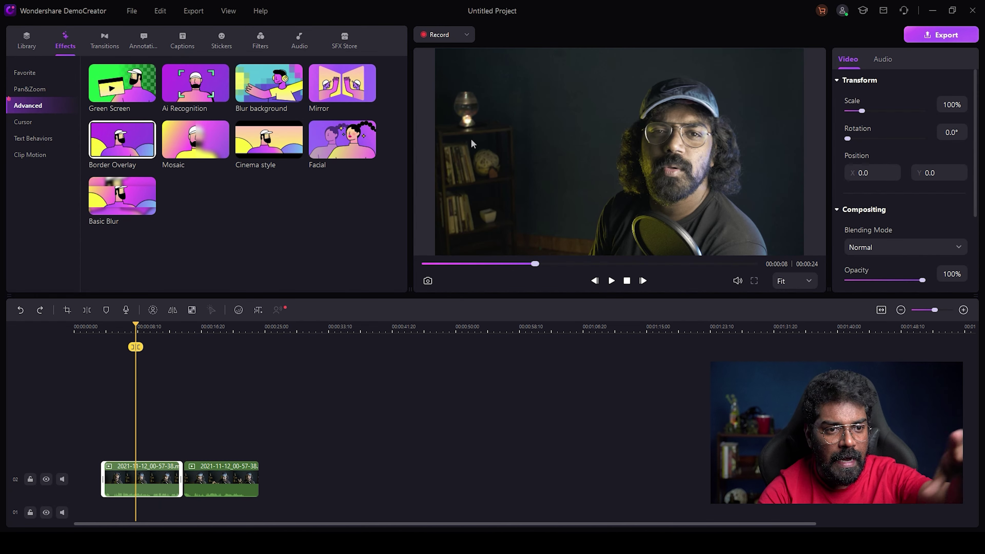
Place the Blur background effect above the first clip again and try an Edge Thickness of about 53.95.
left_click_drag(258, 83, 154, 440)
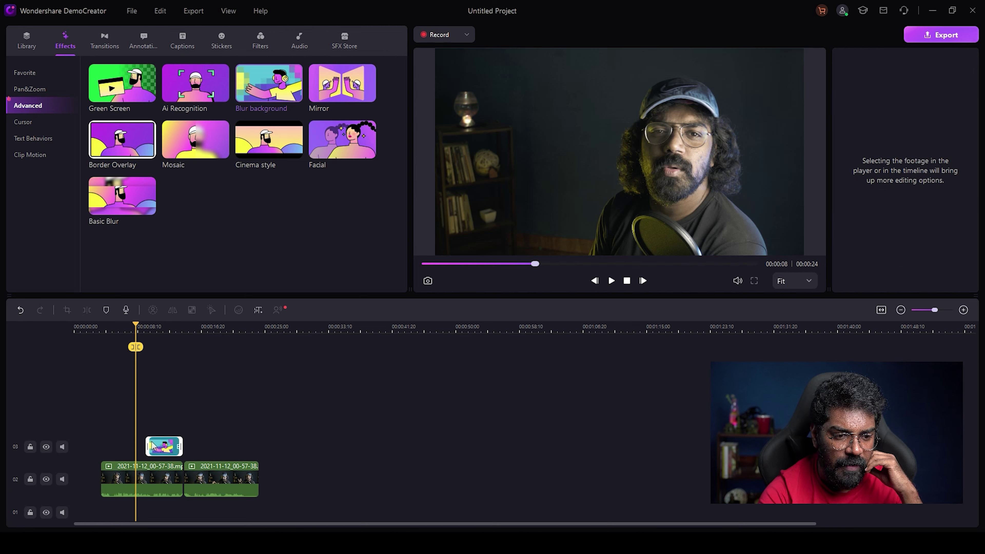
left_click(167, 328)
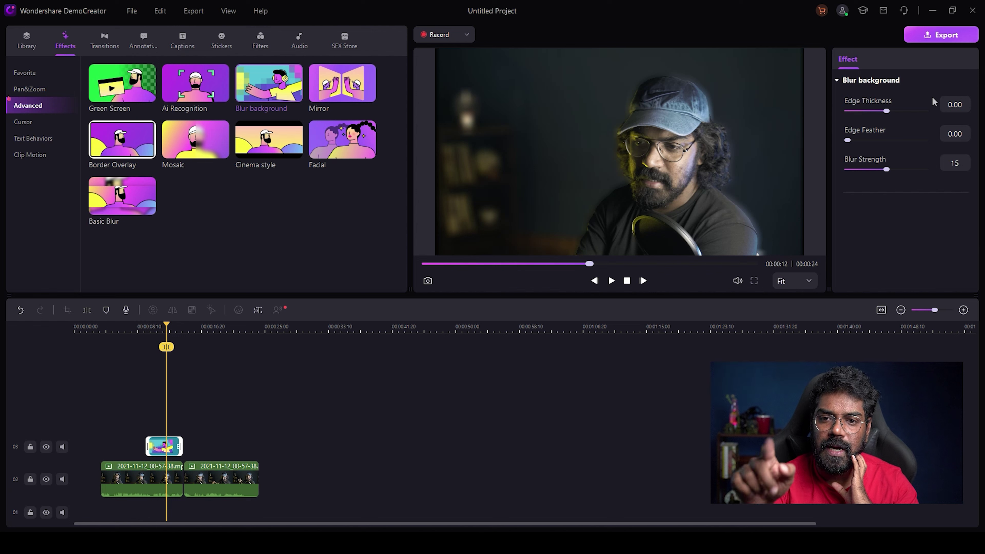
mouse_move(884, 111)
left_mouse_down()
mouse_move(913, 115)
mouse_move(885, 116)
mouse_move(895, 119)
left_mouse_up()
key("ctrl+z")
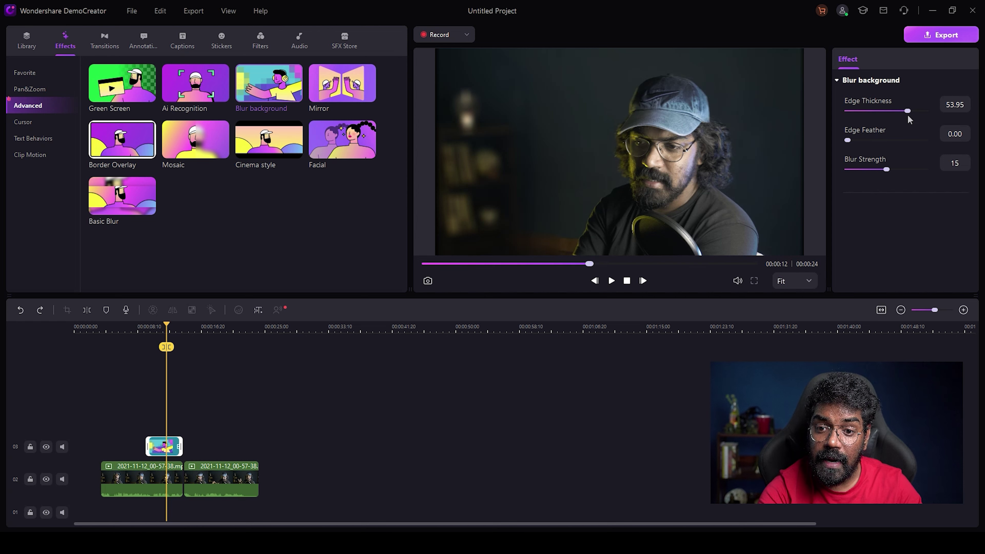
Try a Blur Strength of 30, undo it, and delete the Blur background effect from the timeline.
left_click_drag(886, 169, 928, 169)
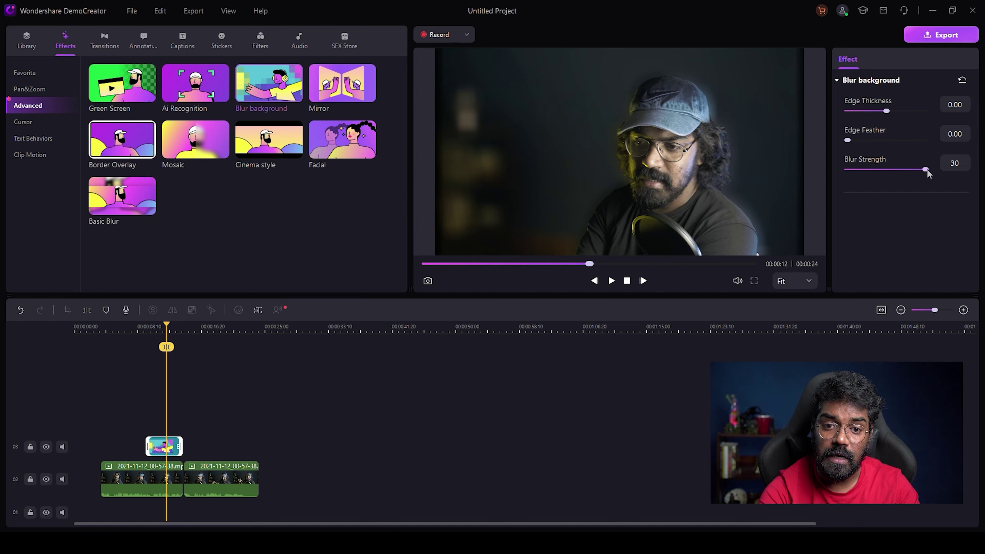
key("ctrl+z")
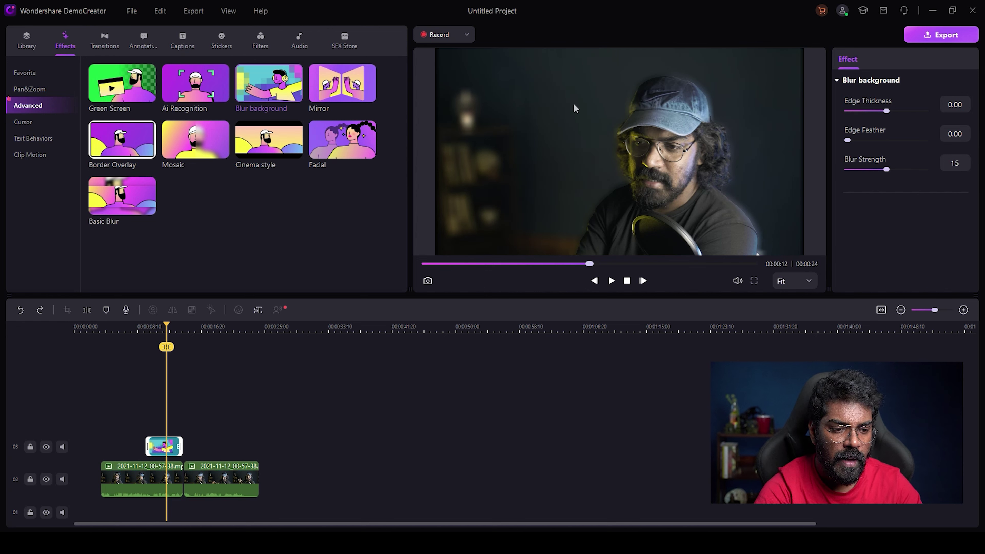
key("Delete")
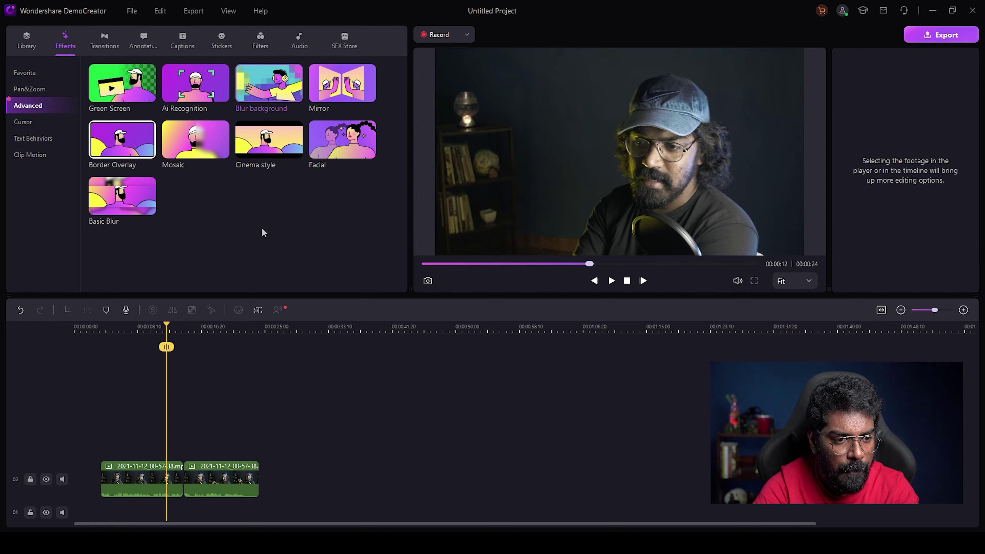
Examine the Basic, VIP, Valentines, Color, 3D and Warp transition presets, as well as the text annotation presets.
left_click(111, 38)
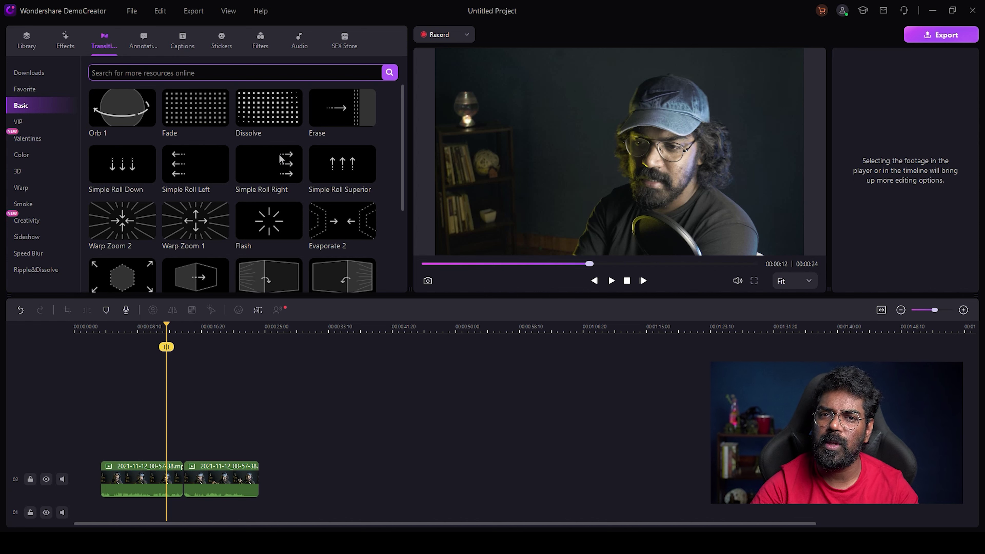
left_click(32, 122)
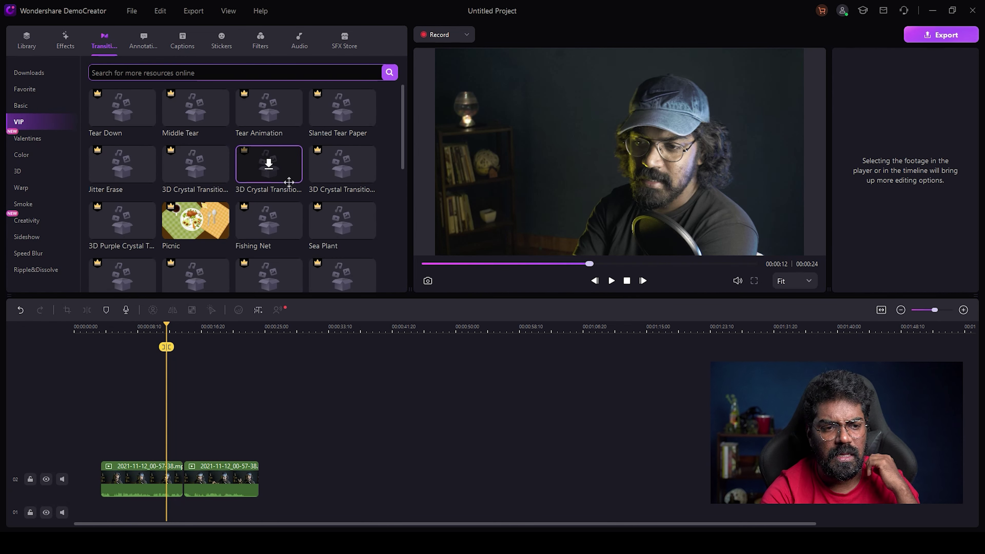
left_click(33, 141)
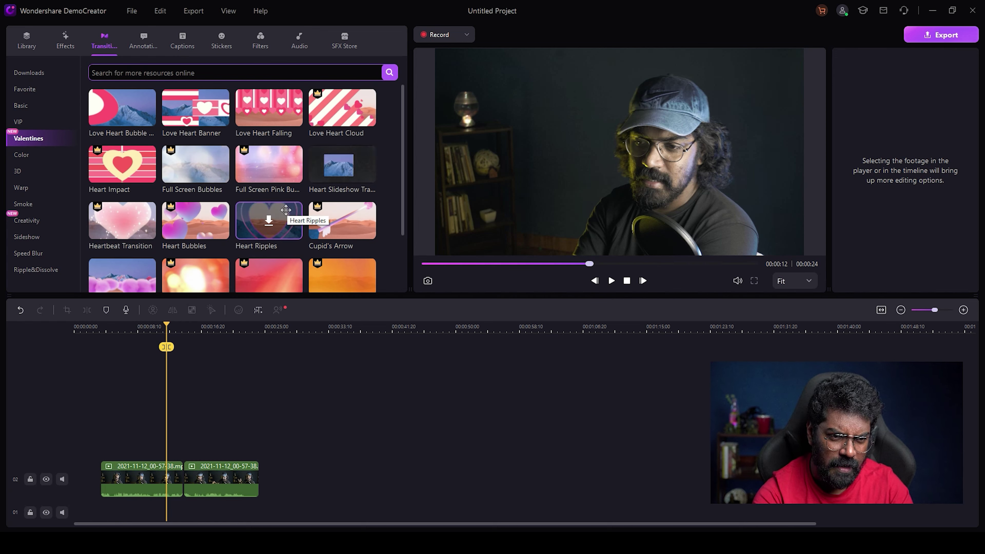
left_click(24, 155)
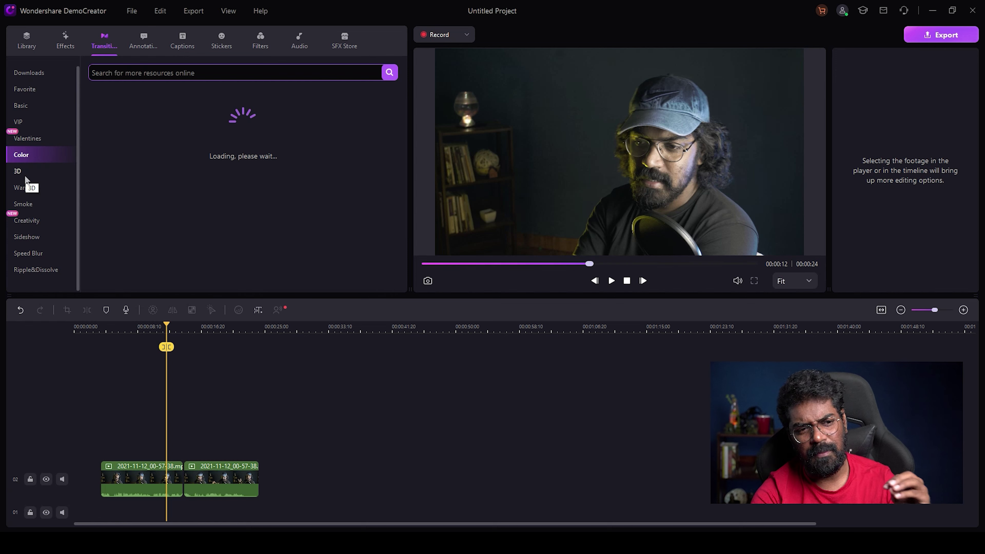
left_click(25, 174)
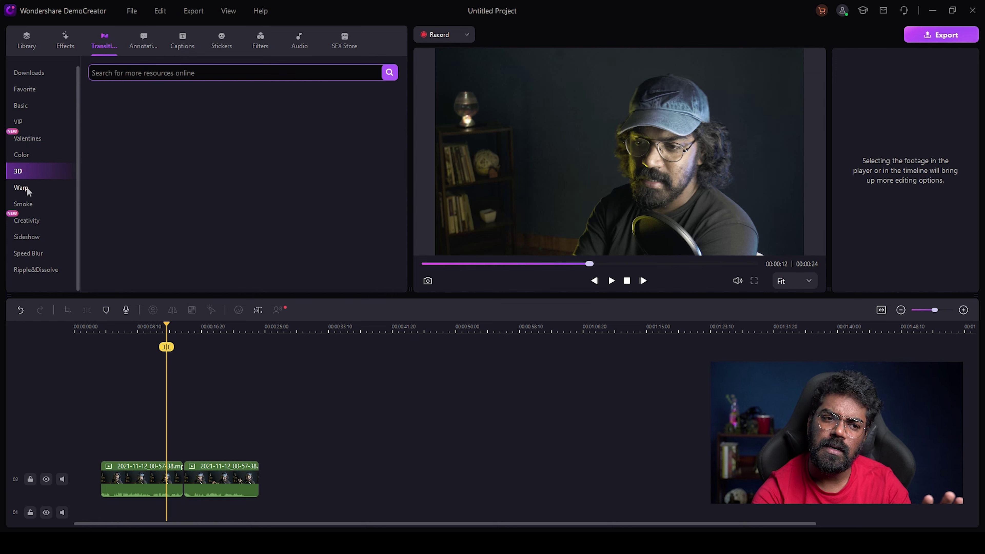
left_click(25, 188)
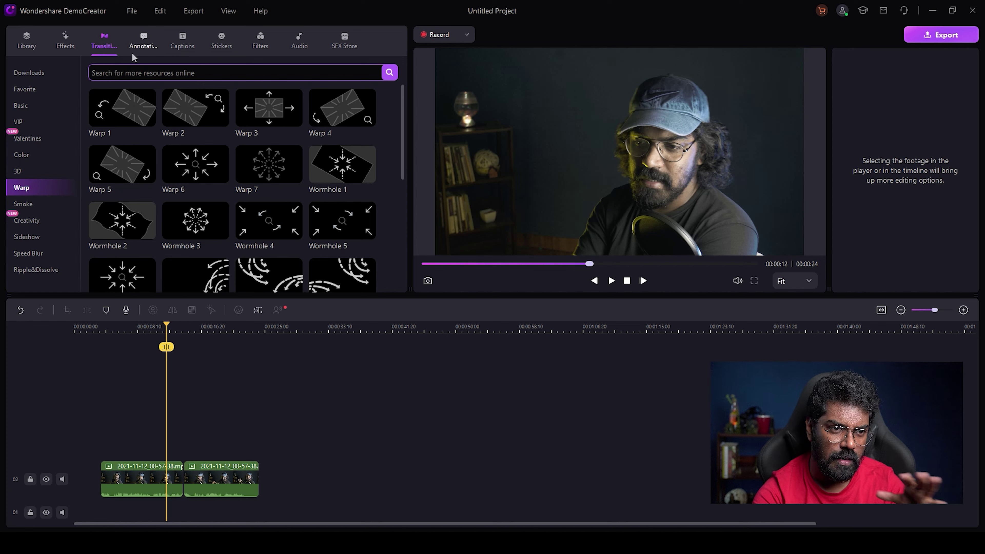
left_click(141, 43)
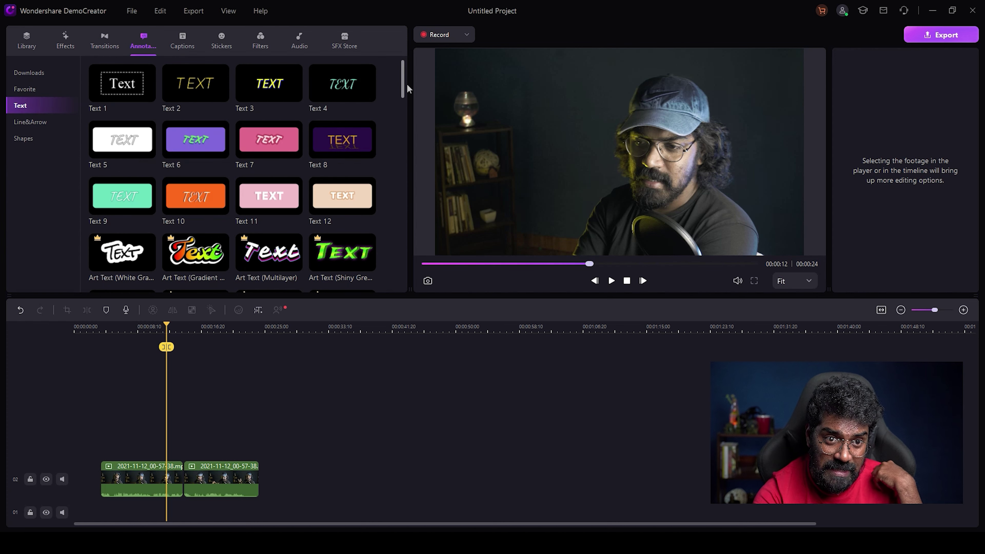
Place the Art Text (Yellow) annotation above the first clip, then enlarge it and move it beside the man's face.
mouse_move(404, 88)
left_mouse_down()
mouse_move(401, 233)
mouse_move(401, 221)
left_mouse_up()
left_click_drag(195, 174, 170, 447)
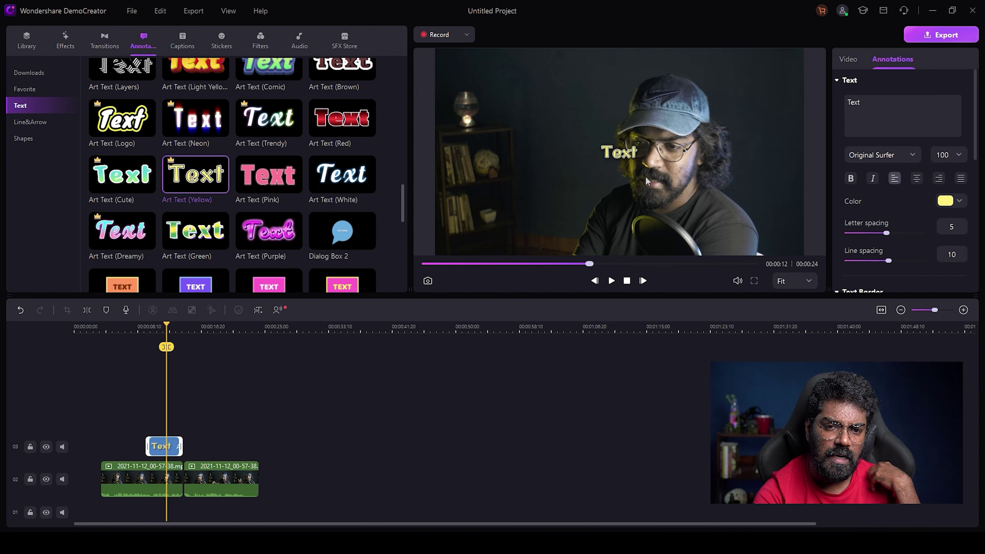
left_click(617, 152)
mouse_move(620, 140)
left_mouse_down()
mouse_move(583, 123)
mouse_move(559, 149)
left_mouse_up()
mouse_move(620, 195)
left_mouse_down()
mouse_move(652, 214)
mouse_move(609, 183)
left_mouse_up()
Replace the annotation's placeholder text with the person's first name.
left_click(873, 101)
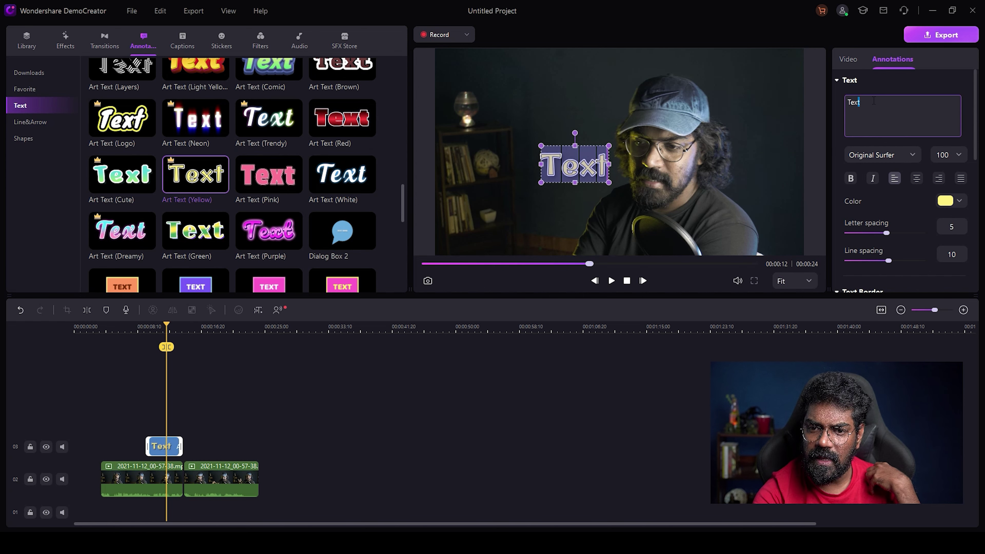
type("Arpit")
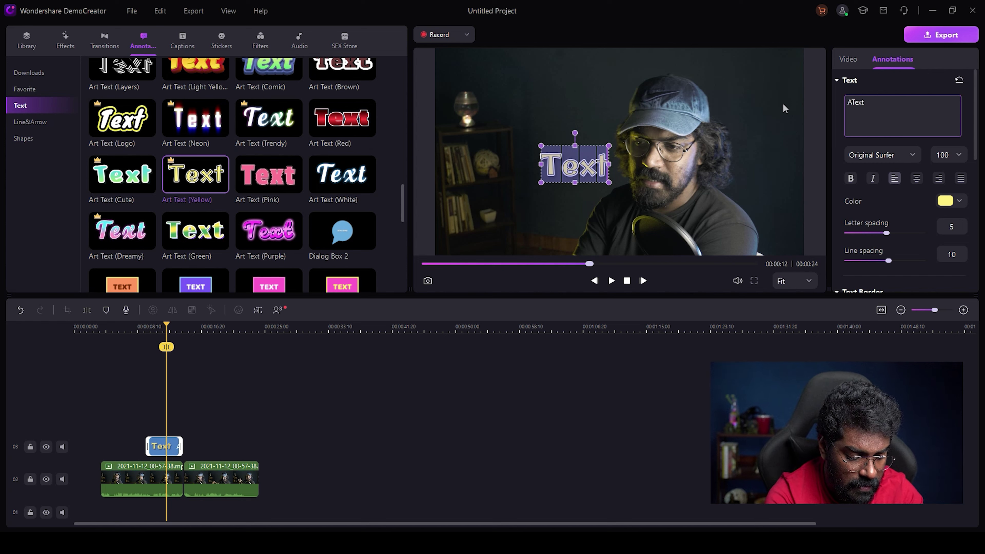
type("h")
key("Delete")
key("Delete")
key("Delete")
key("Delete")
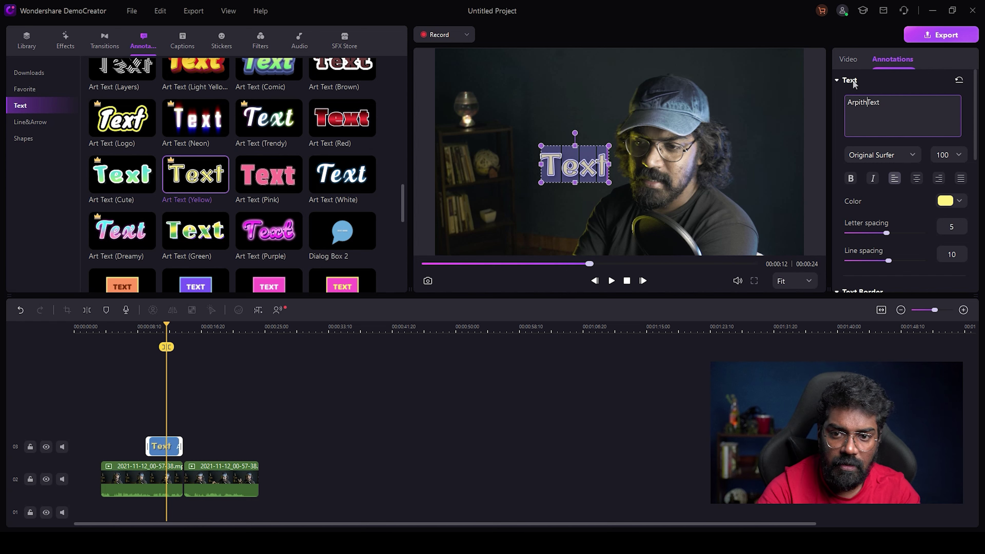
Look through the dialog box text presets, the Valentine's Day captions and the Hot stickers.
scroll(382, 151, "up", 5)
mouse_move(403, 159)
left_mouse_down()
mouse_move(397, 247)
mouse_move(400, 235)
left_mouse_up()
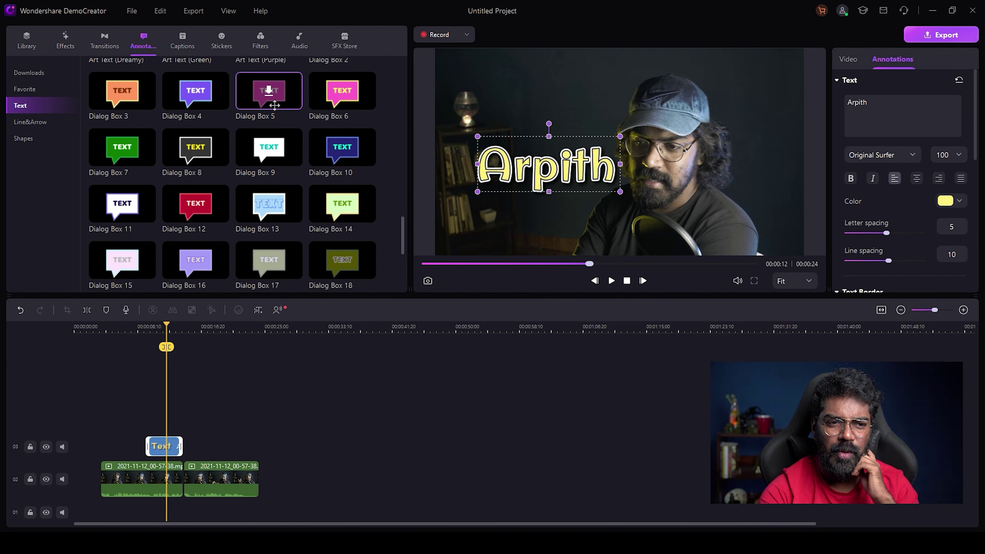
left_click(185, 37)
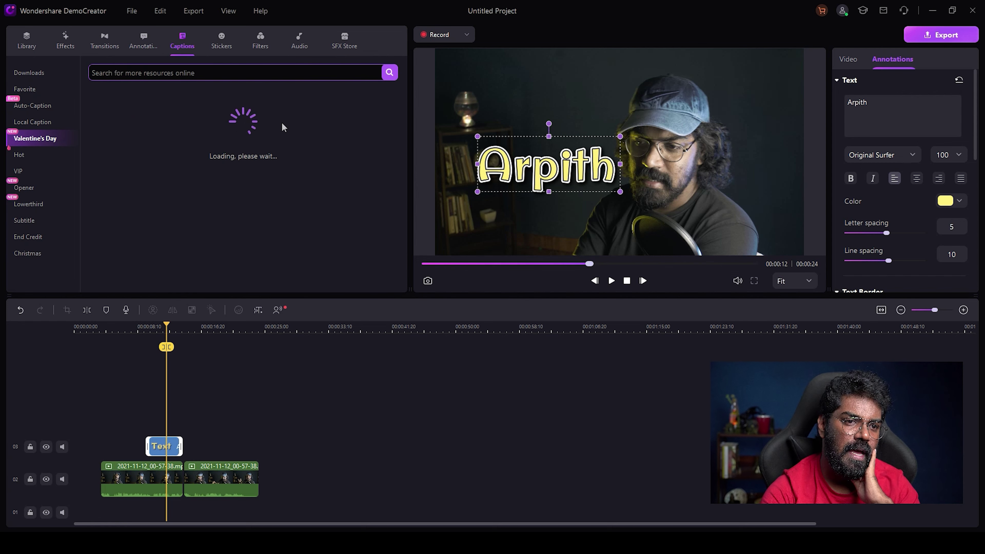
left_click(228, 46)
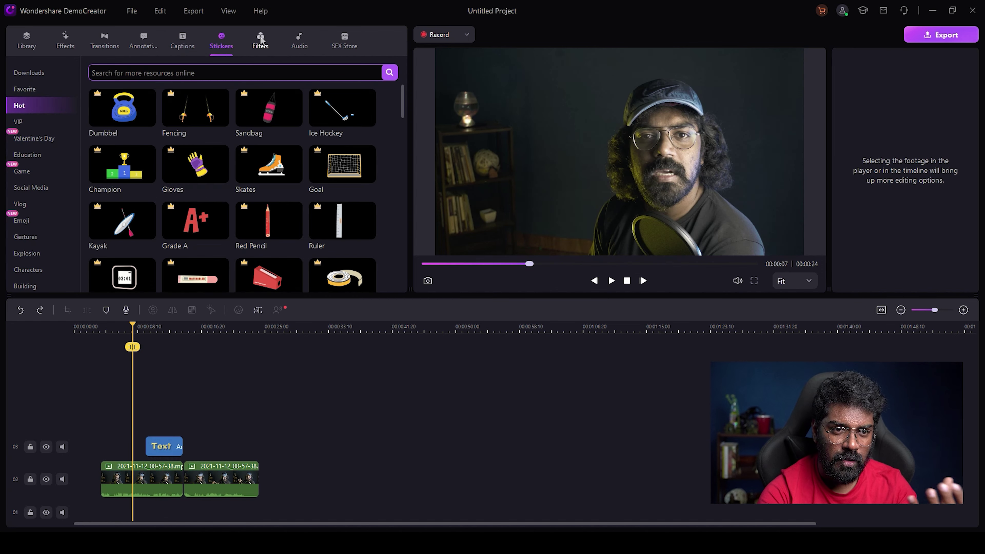
Apply the Lomo filter from the Hot filters to the first clip and preview it at about 9 seconds.
left_click(261, 39)
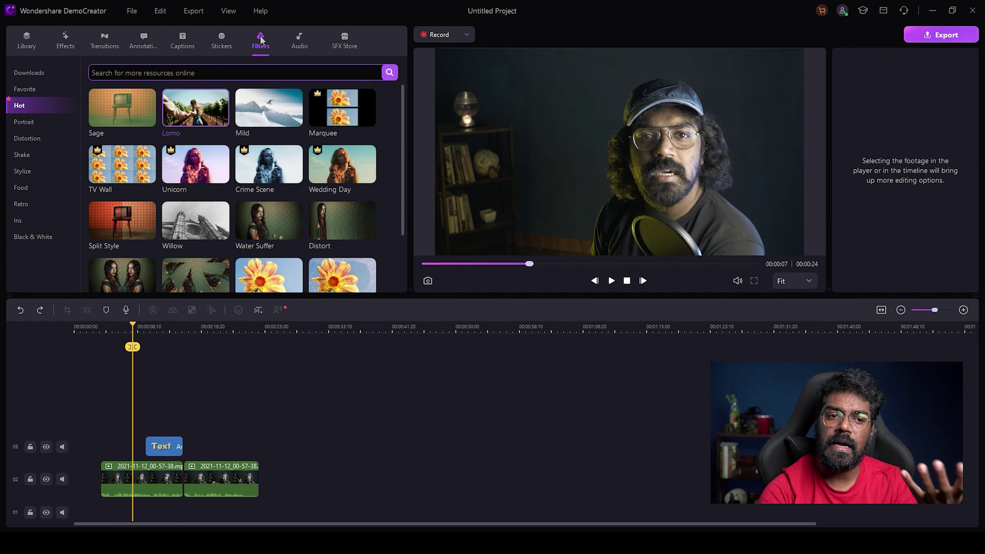
scroll(279, 163, "down", 2)
scroll(271, 187, "up", 2)
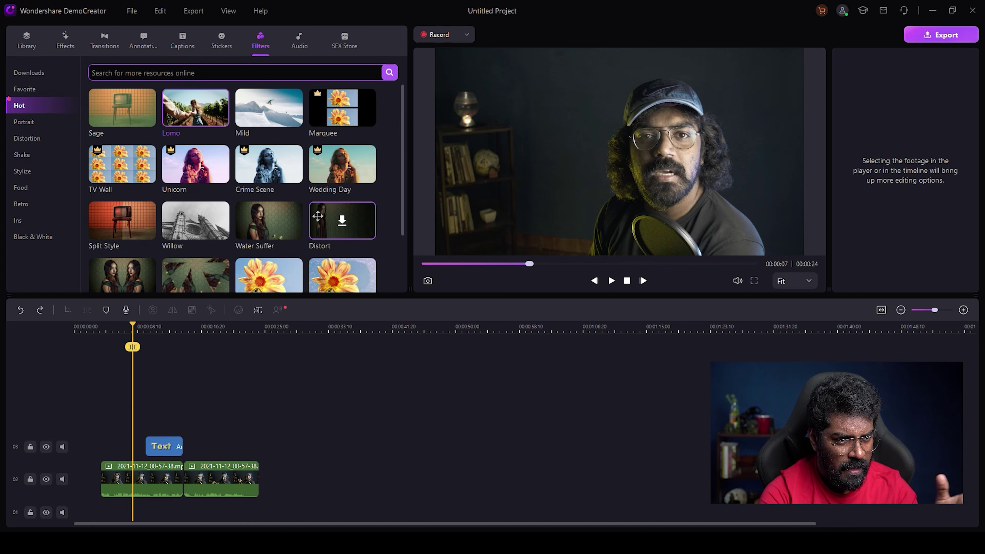
left_click_drag(196, 107, 142, 478)
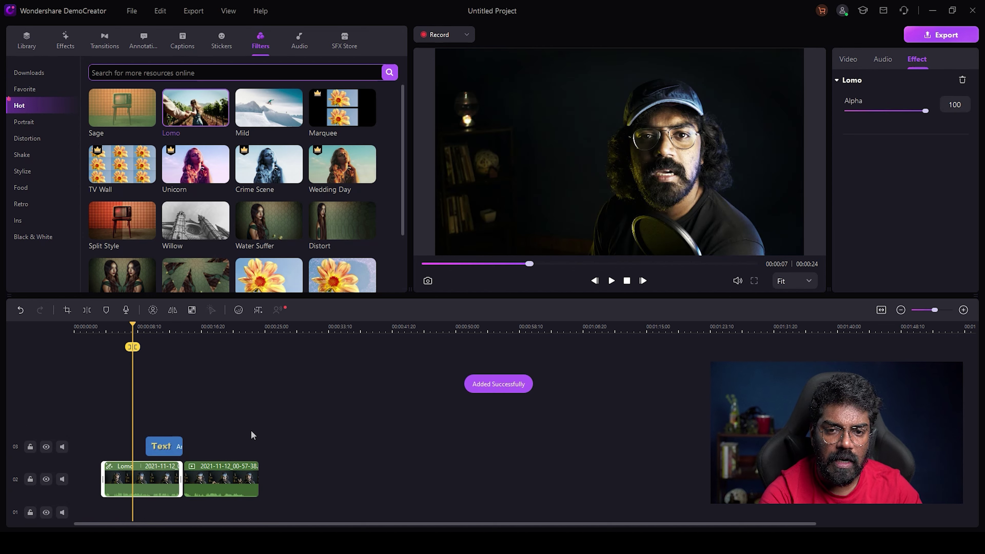
left_click_drag(136, 328, 145, 329)
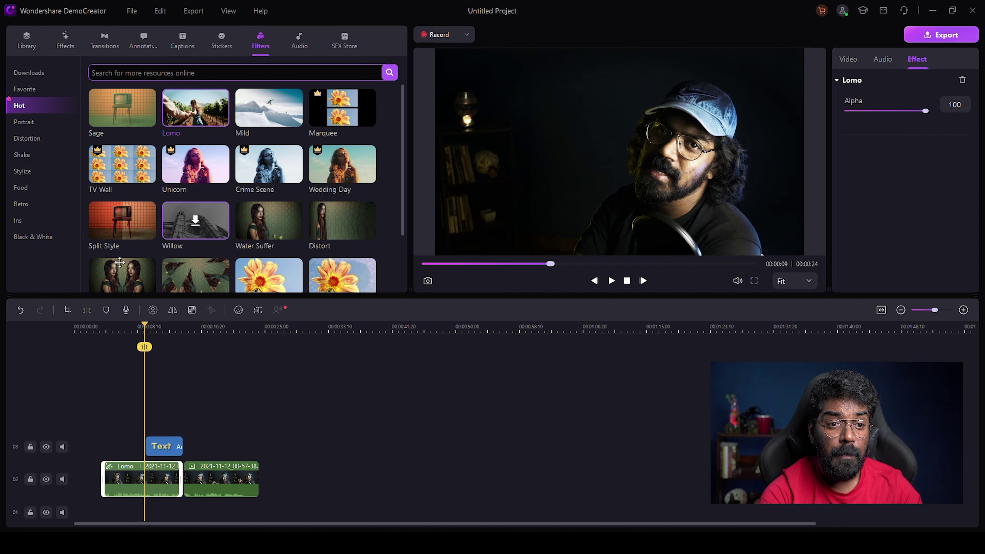
Examine the Hot and BGM audio and the popular SFX Store packs, and preview the annotation at about 12 seconds.
left_click(299, 42)
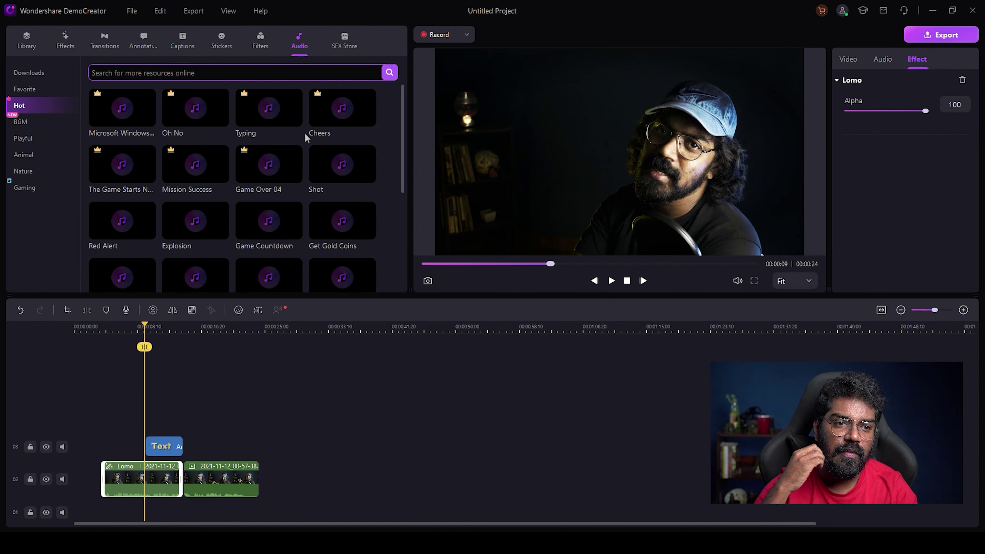
left_click(37, 118)
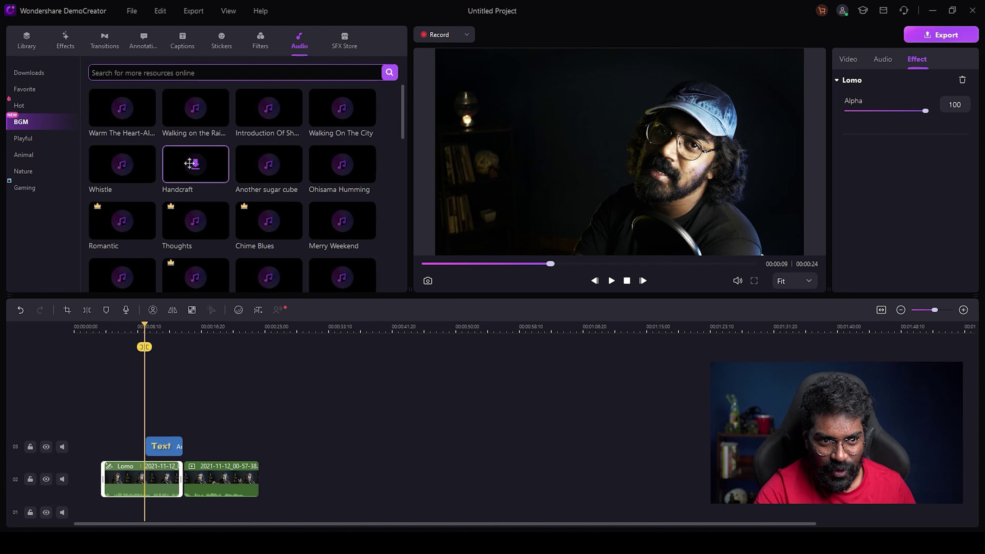
left_click(344, 41)
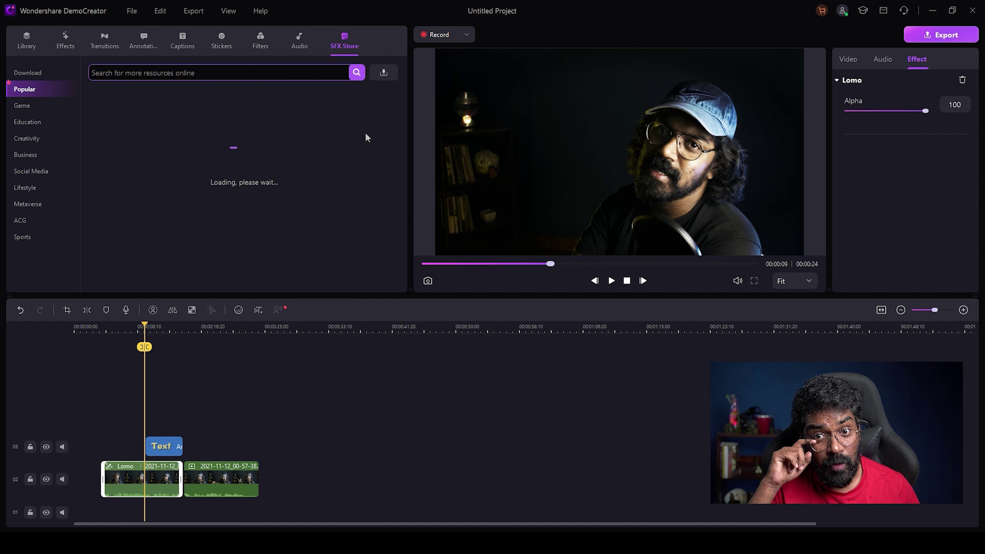
left_click_drag(145, 329, 166, 326)
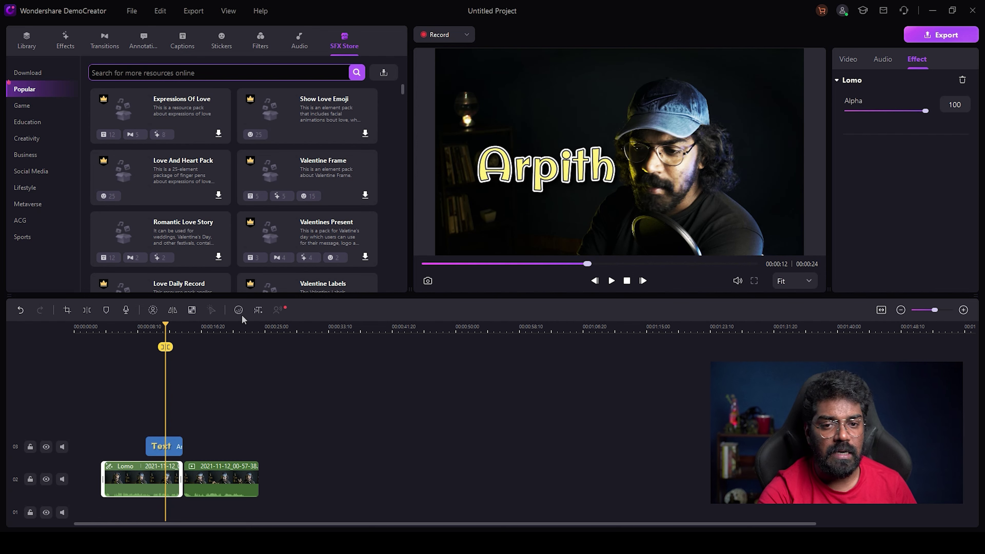
Open the export settings, choose the High preset for the MP4, and view the YouTube export options.
left_click(957, 37)
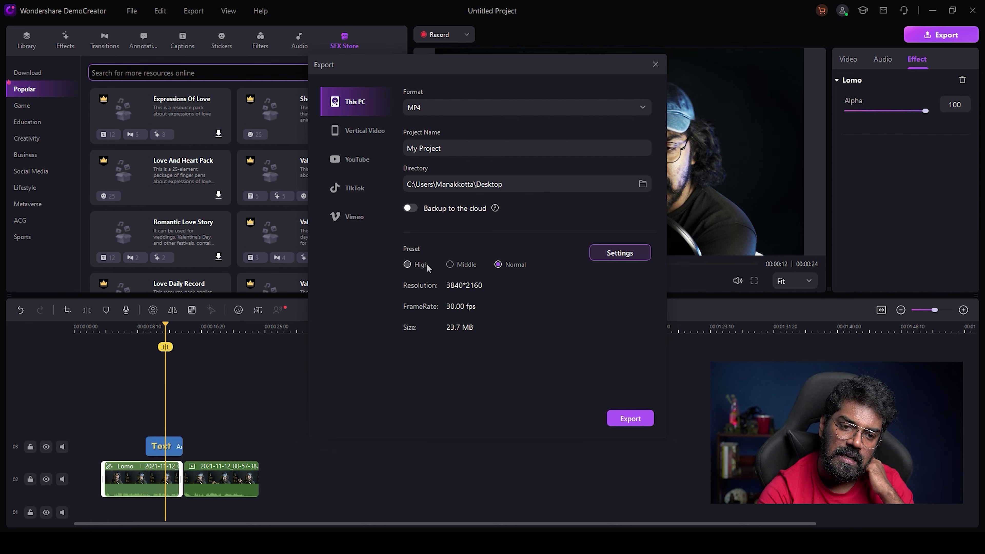
left_click(408, 265)
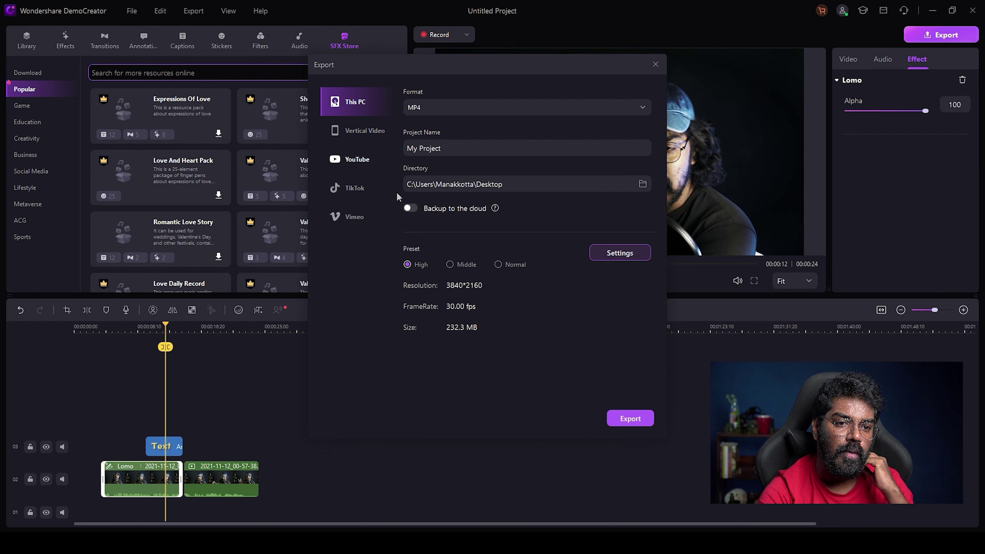
left_click(365, 167)
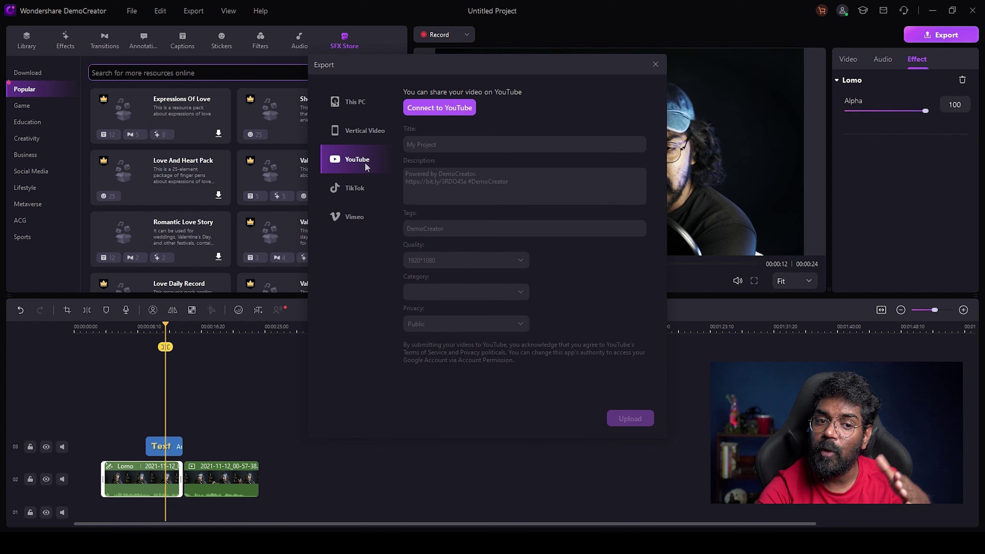